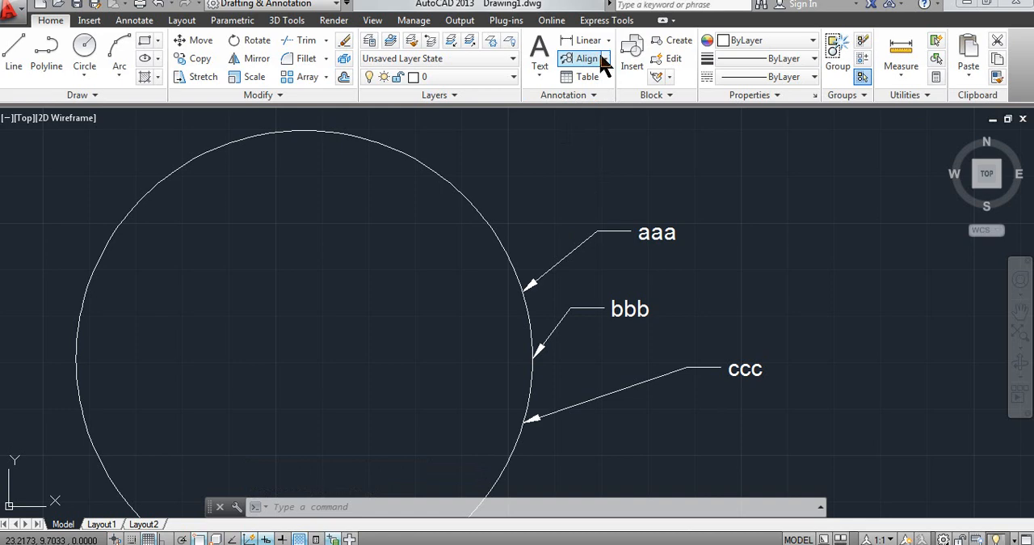
# Step: Try aligning the bbb and ccc multileaders straight below aaa at their current spacing with Ortho on, and undo the alignment
pyautogui.click(604, 59)
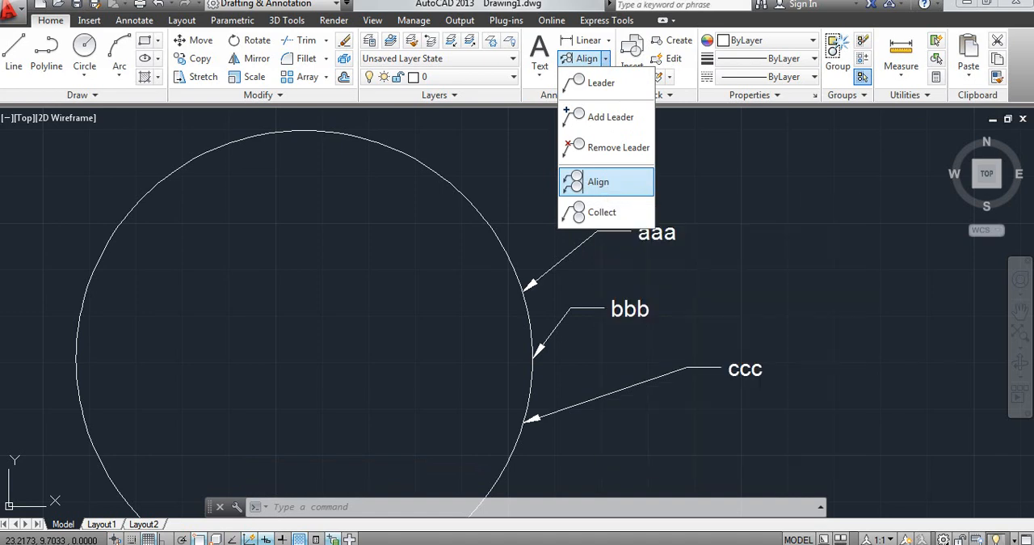
pyautogui.click(599, 184)
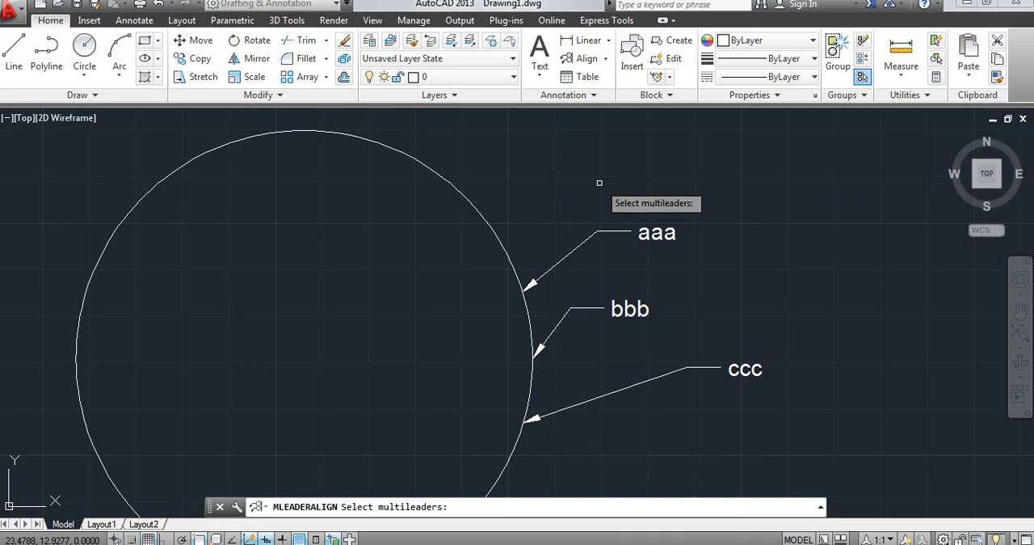
pyautogui.click(741, 369)
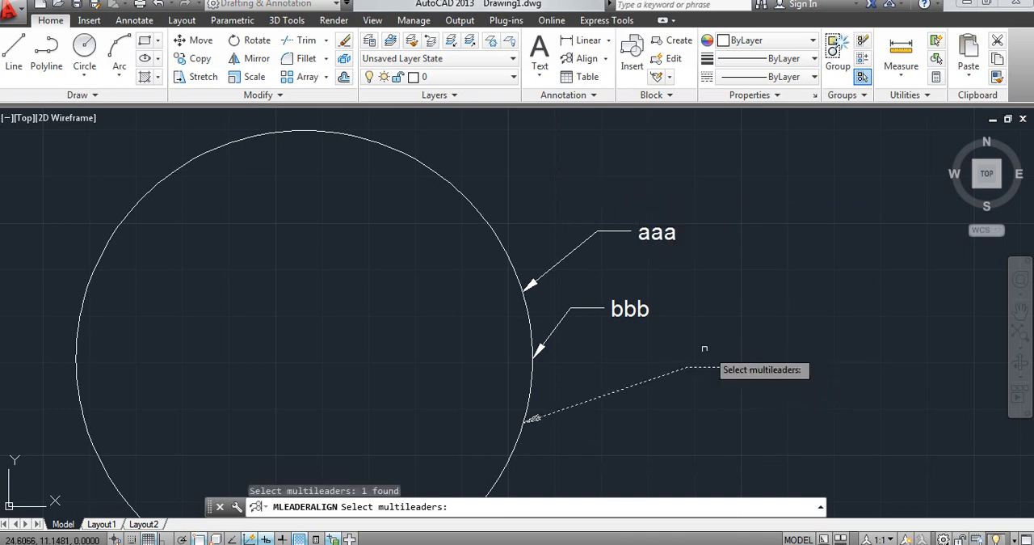
pyautogui.click(633, 311)
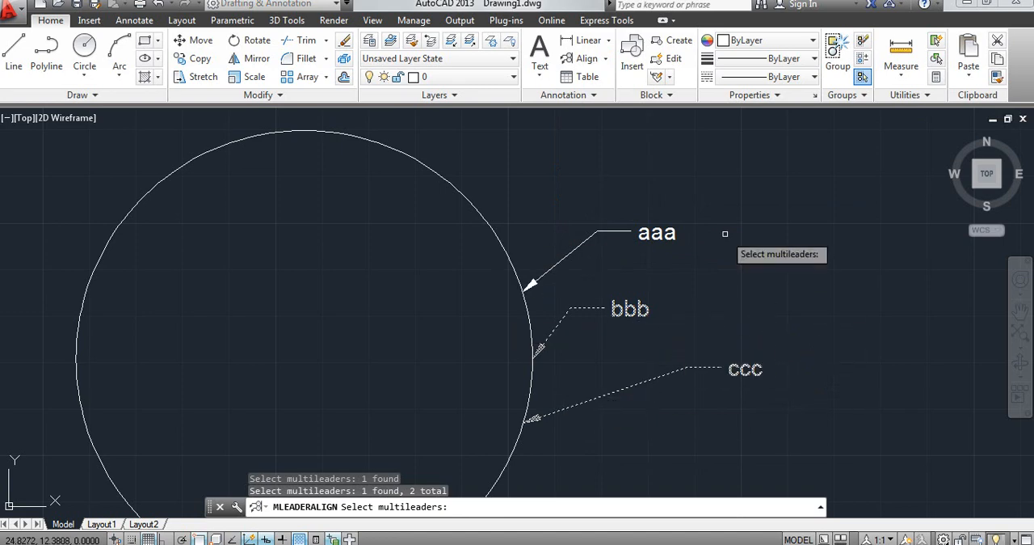
pyautogui.press('Return')
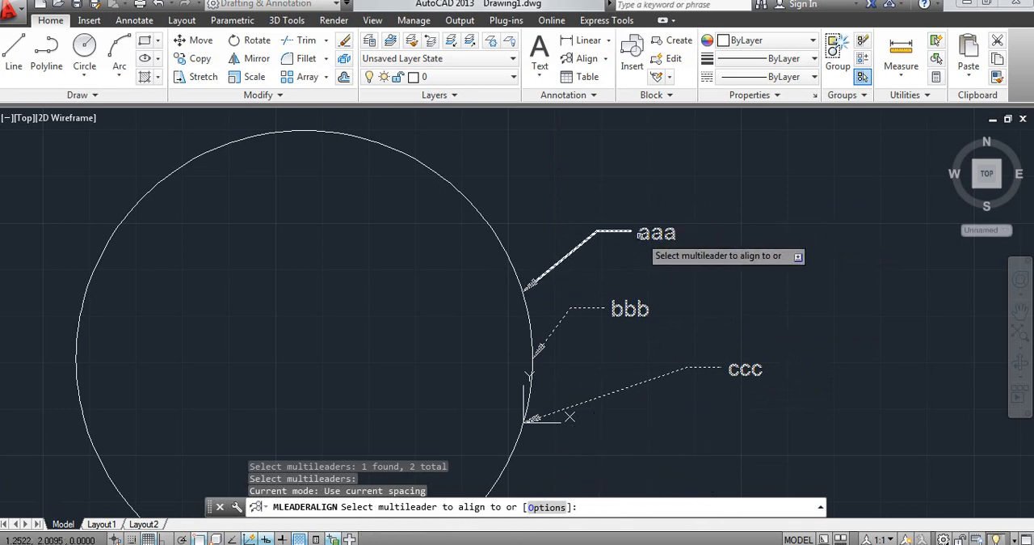
pyautogui.click(642, 232)
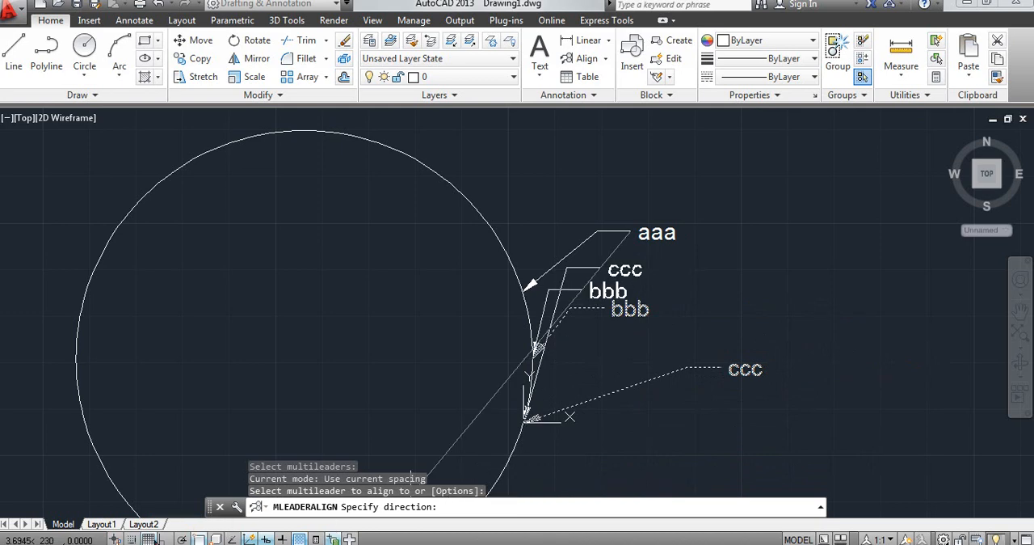
pyautogui.click(166, 539)
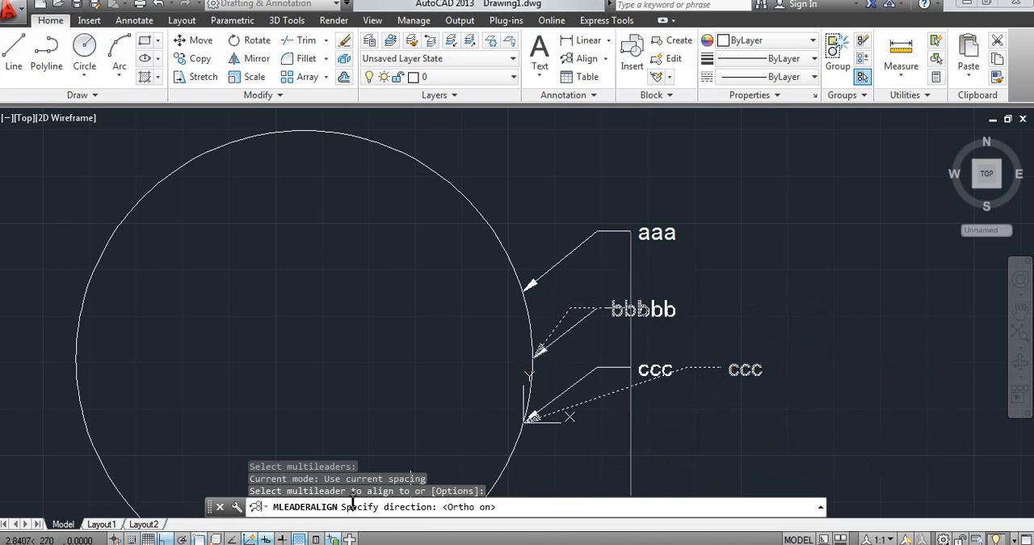
pyautogui.click(569, 416)
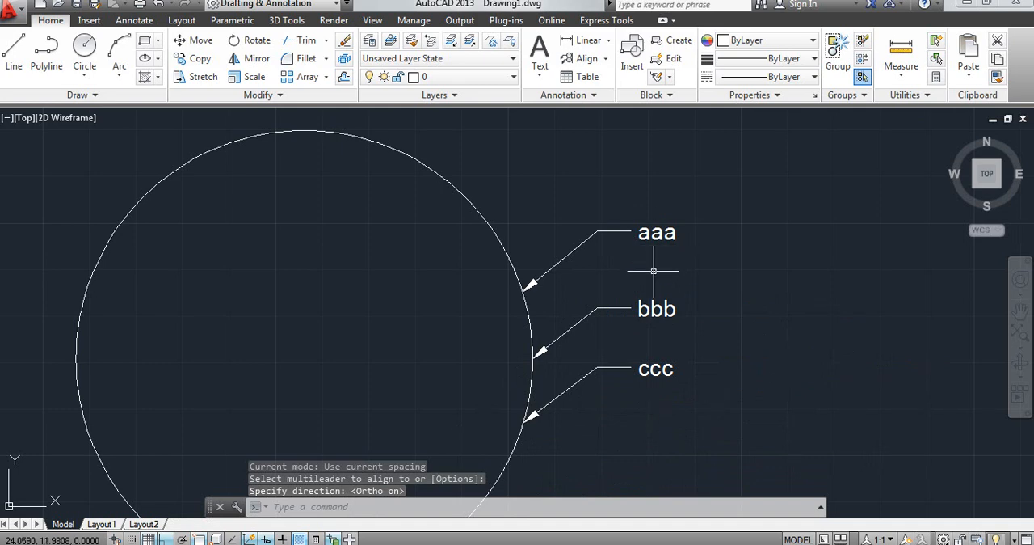
pyautogui.hotkey('ctrl', 'z')
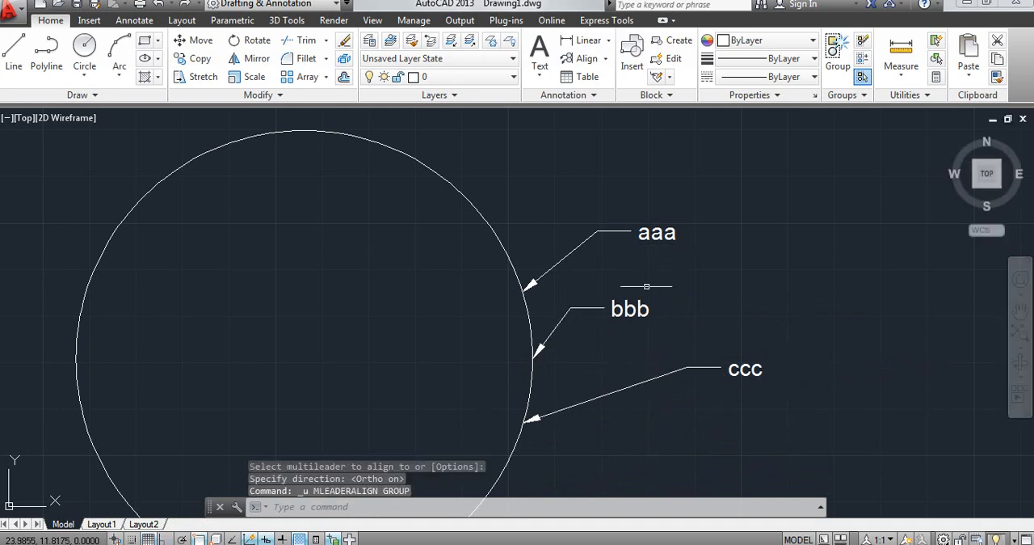
# Step: Try distributing the aaa, bbb and ccc multileaders between aaa's landing end and a point just above ccc, and undo it
pyautogui.click(585, 58)
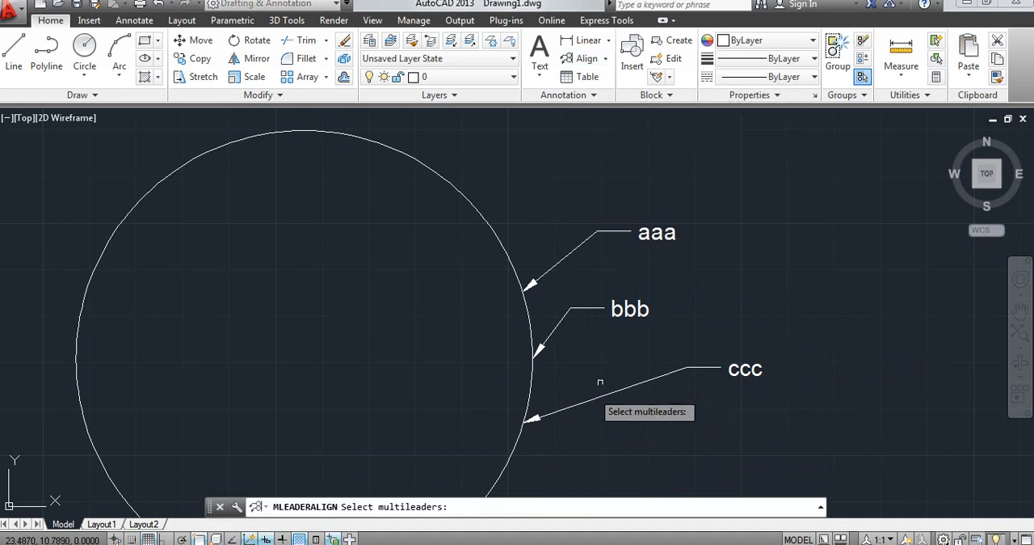
pyautogui.click(751, 373)
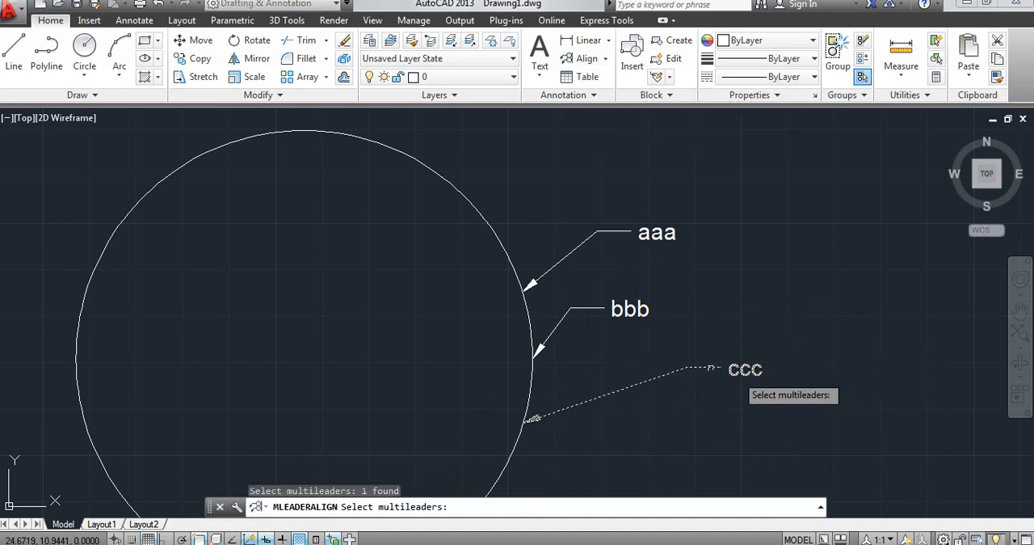
pyautogui.click(628, 312)
pyautogui.click(661, 246)
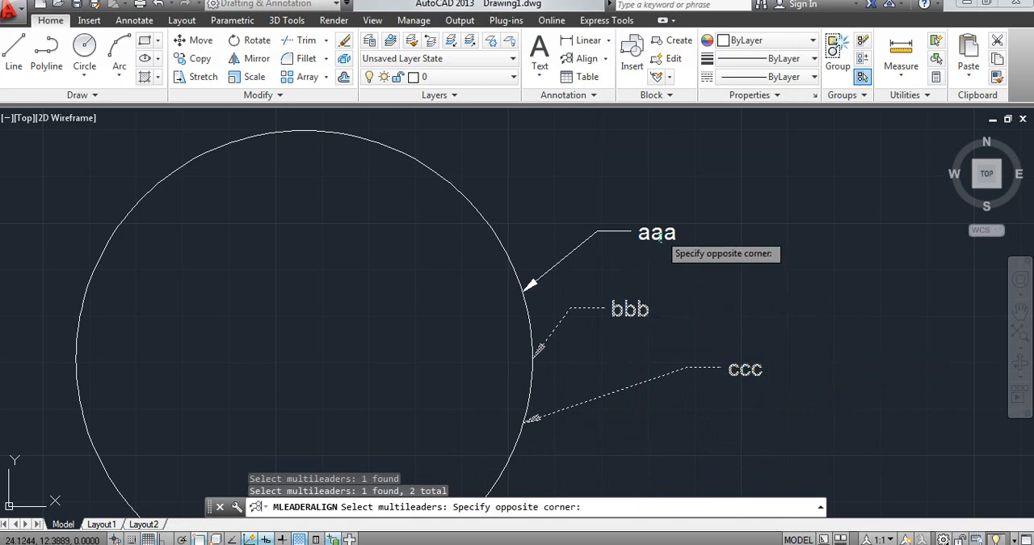
pyautogui.click(661, 212)
pyautogui.press('Return')
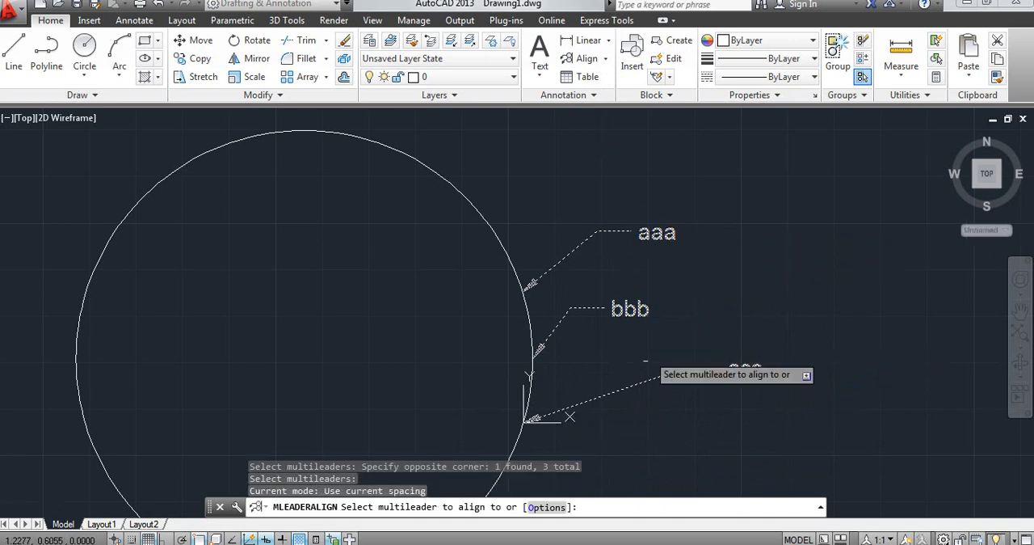
pyautogui.click(544, 509)
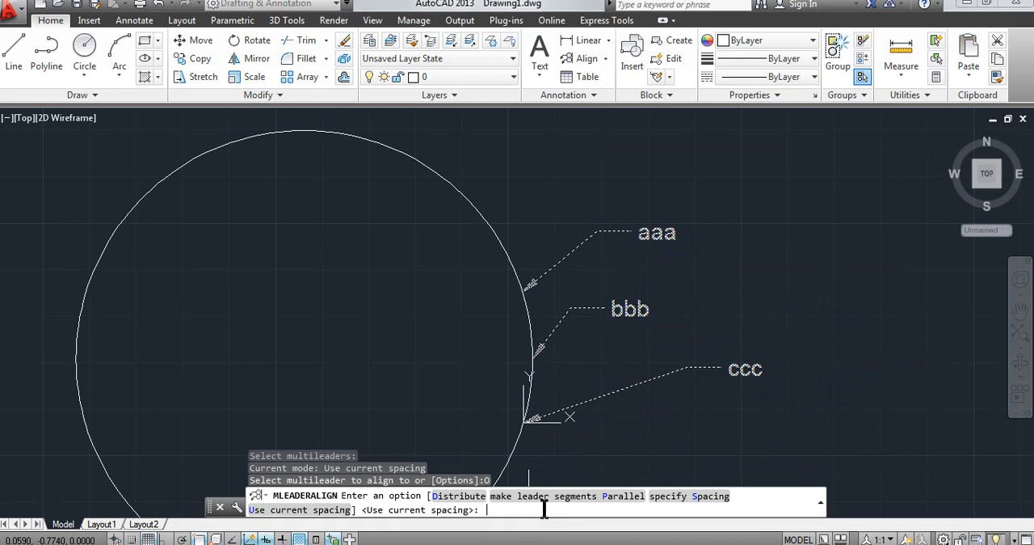
pyautogui.click(475, 499)
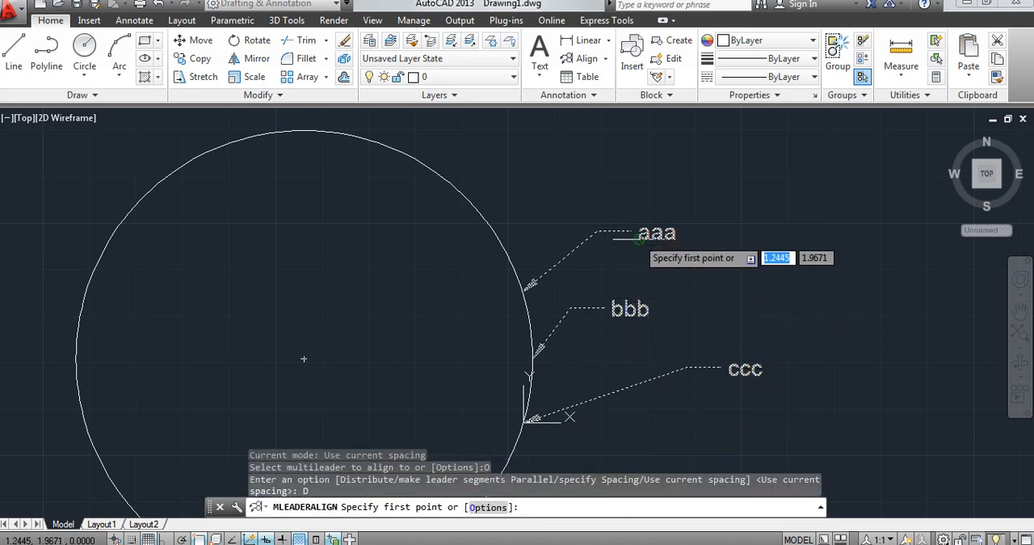
pyautogui.click(630, 232)
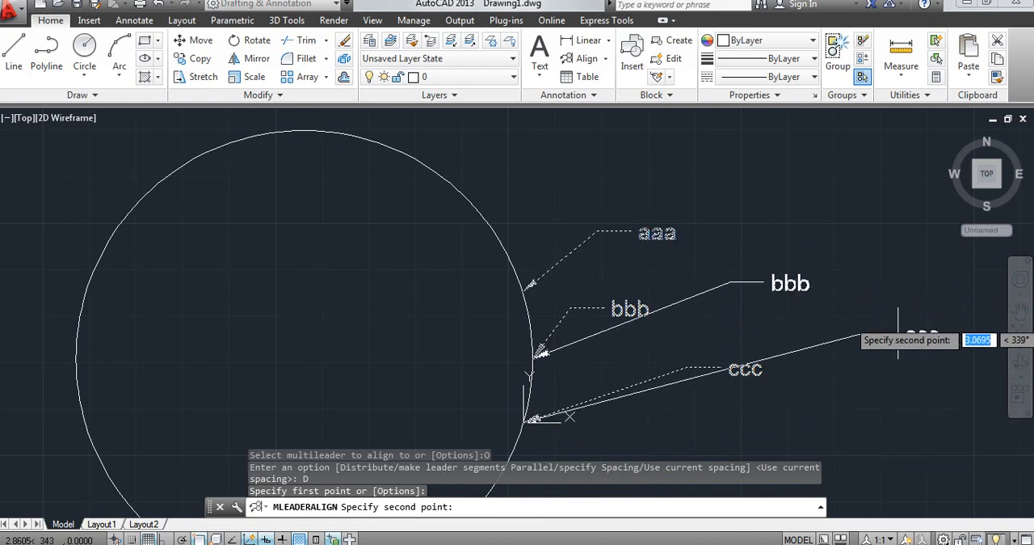
pyautogui.click(737, 328)
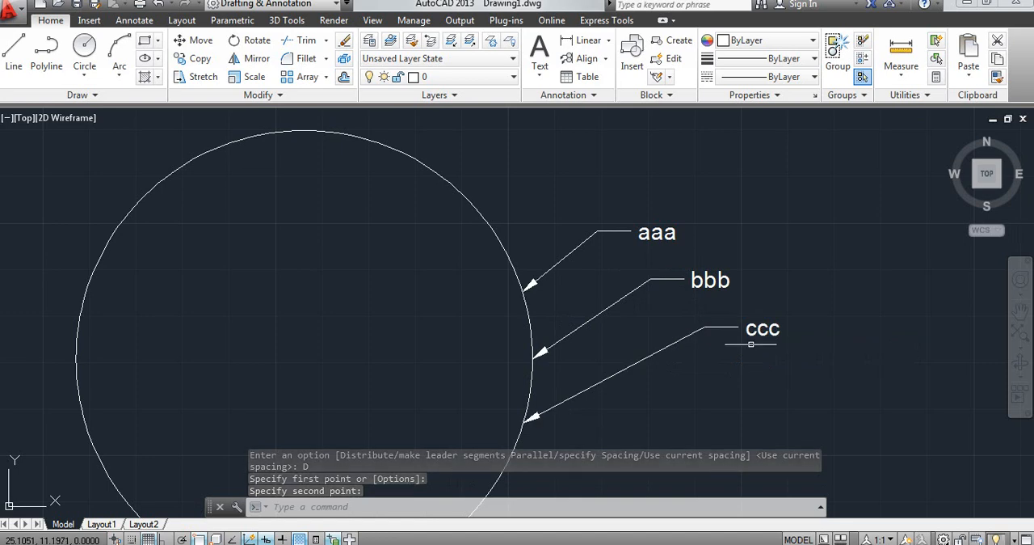
pyautogui.hotkey('ctrl', 'z')
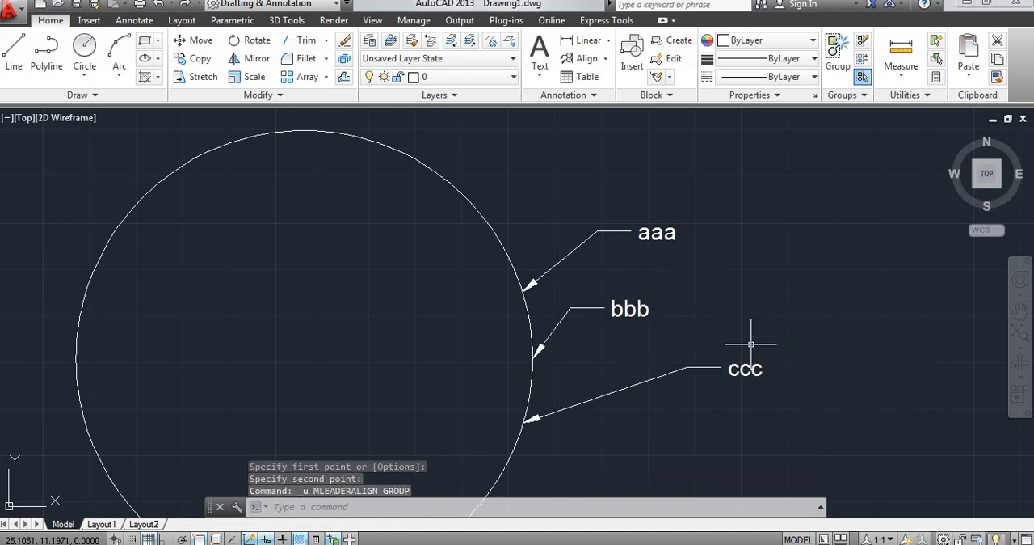
# Step: Try aligning the bbb and ccc multileaders so their leader segments run parallel to the aaa leader
pyautogui.click(595, 59)
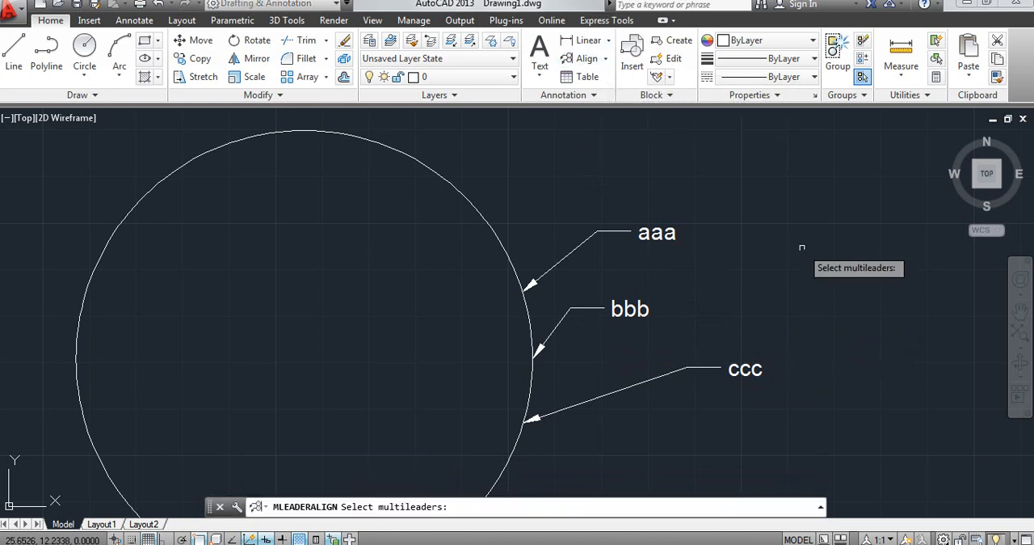
pyautogui.click(740, 370)
pyautogui.click(638, 310)
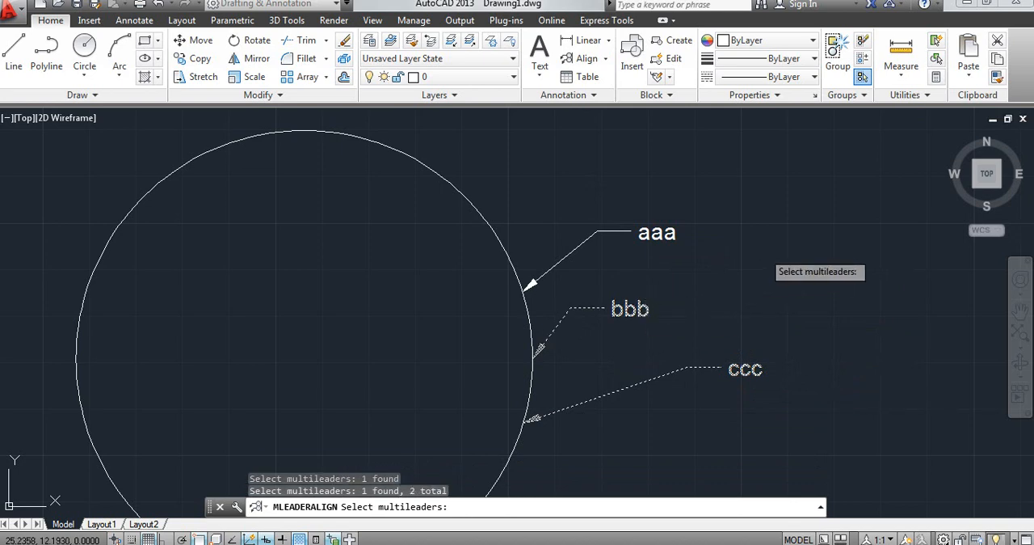
pyautogui.press('Return')
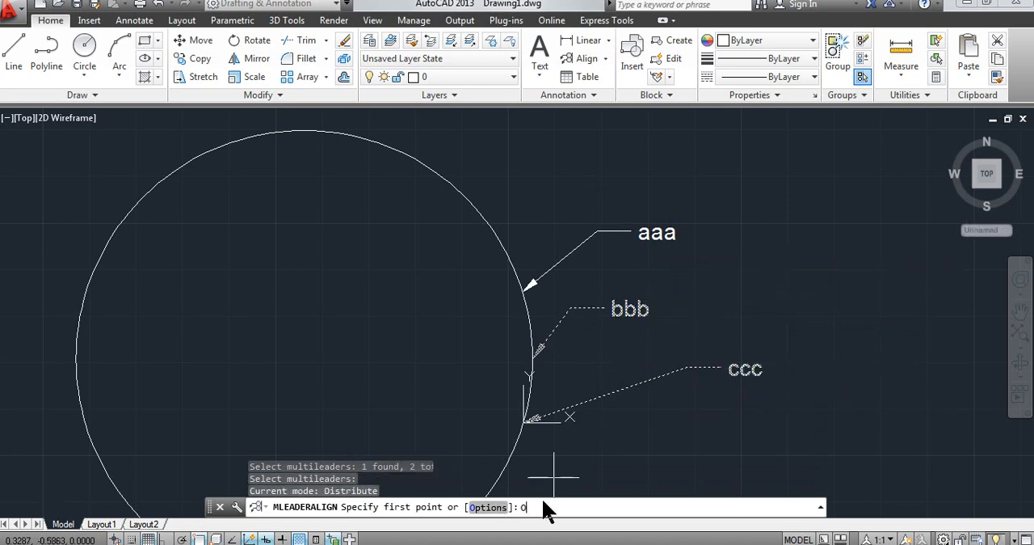
pyautogui.write('O')
pyautogui.press('Return')
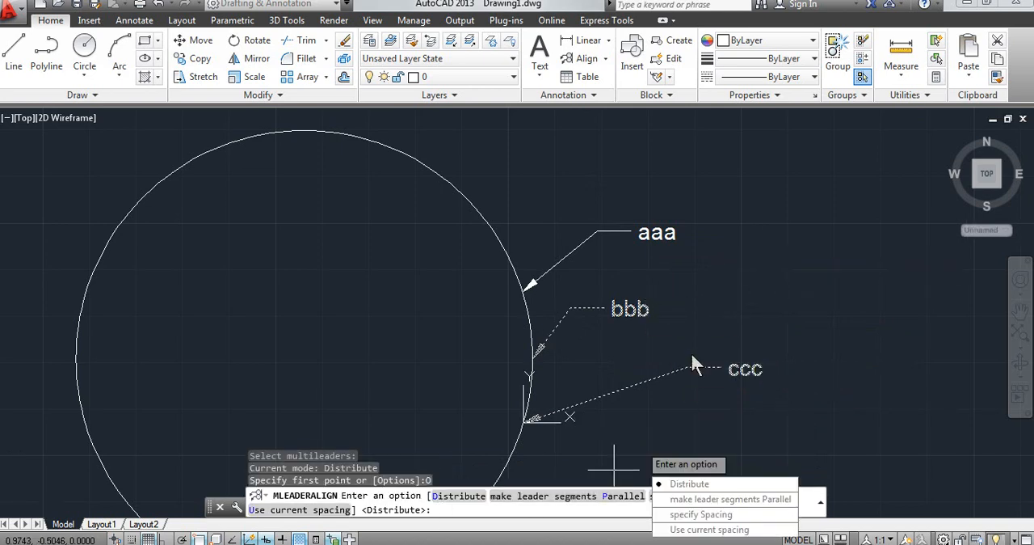
pyautogui.click(568, 496)
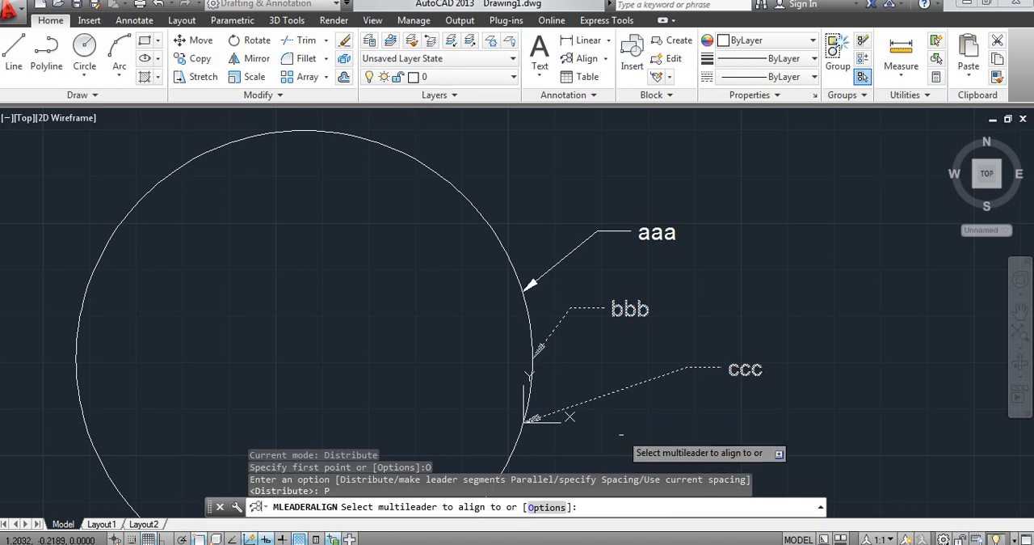
pyautogui.click(588, 237)
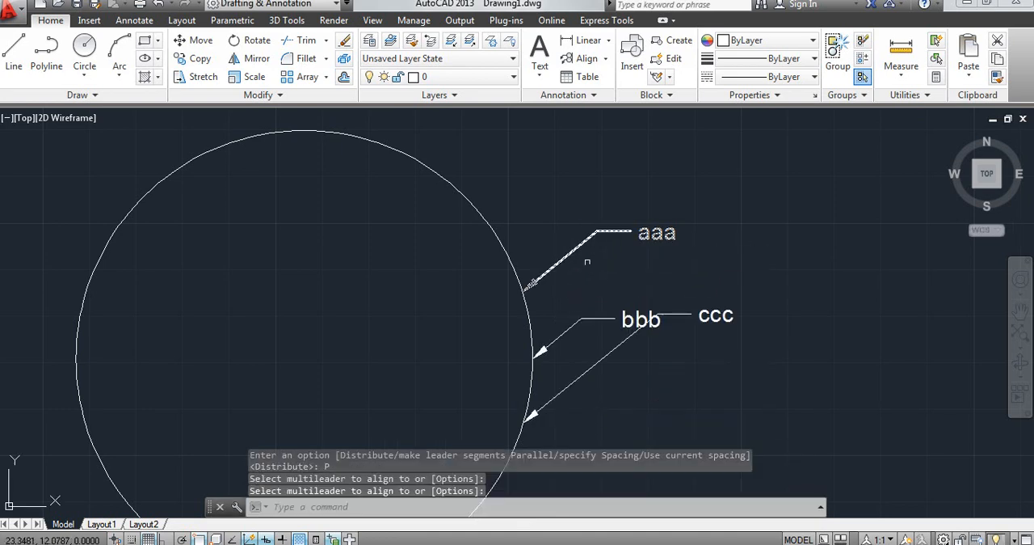
# Step: Inspect the parallel leader lines up close, and undo the parallel alignment of bbb and ccc
pyautogui.scroll(2, 566, 347)
pyautogui.scroll(2, 558, 342)
pyautogui.scroll(-2, 557, 330)
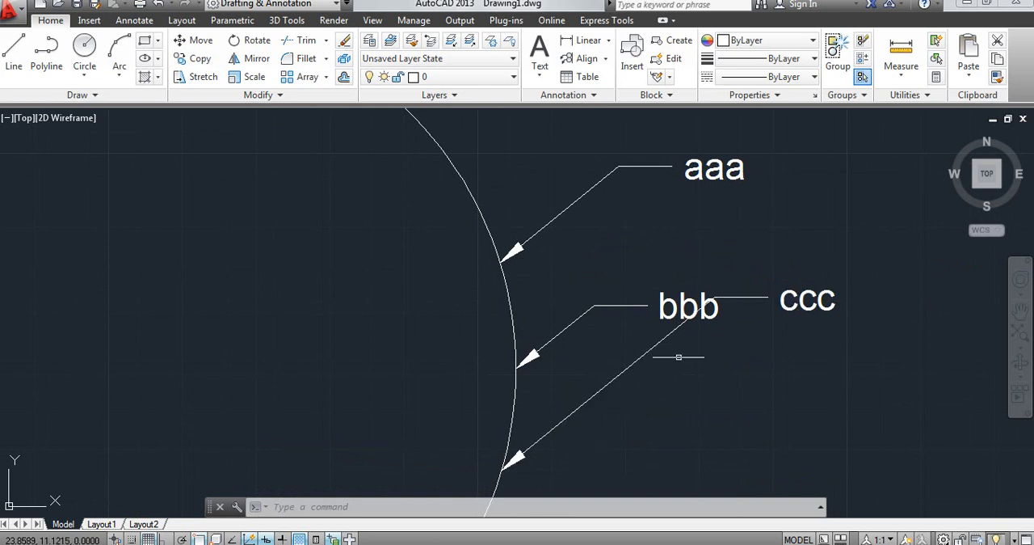
pyautogui.scroll(-2, 533, 364)
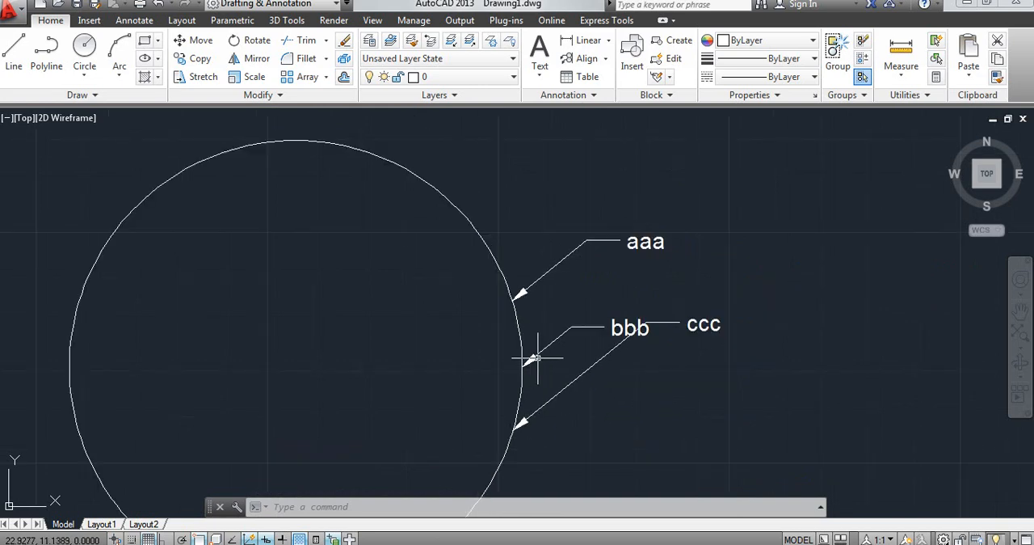
pyautogui.hotkey('ctrl', 'z')
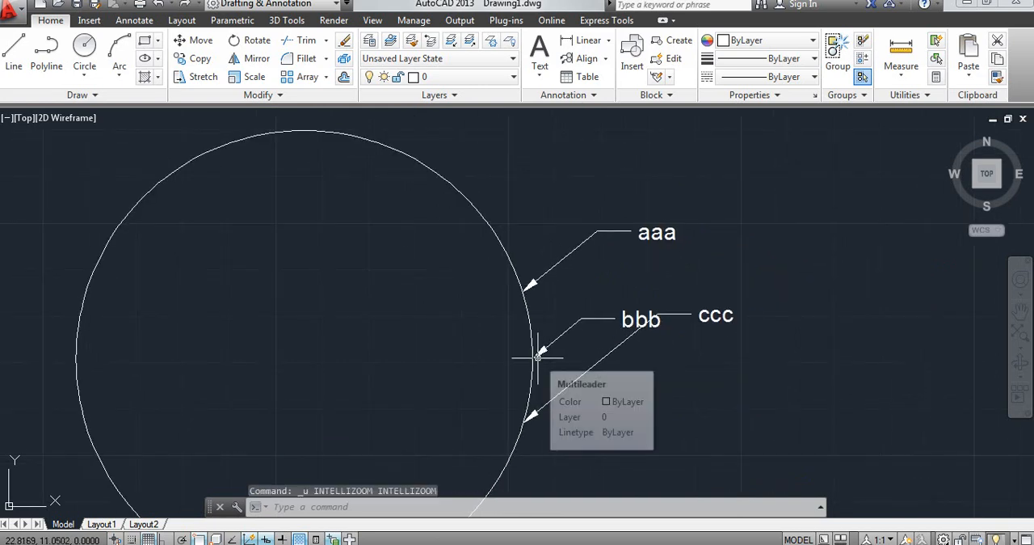
pyautogui.hotkey('ctrl', 'z')
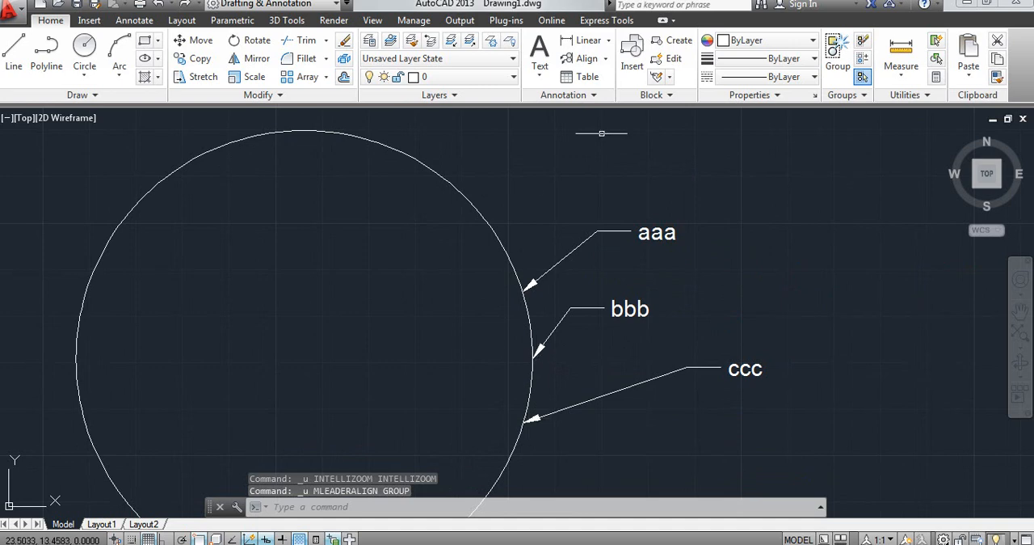
# Step: Start aligning the ccc multileader with the specify spacing option, setting the spacing to 2.5
pyautogui.click(588, 59)
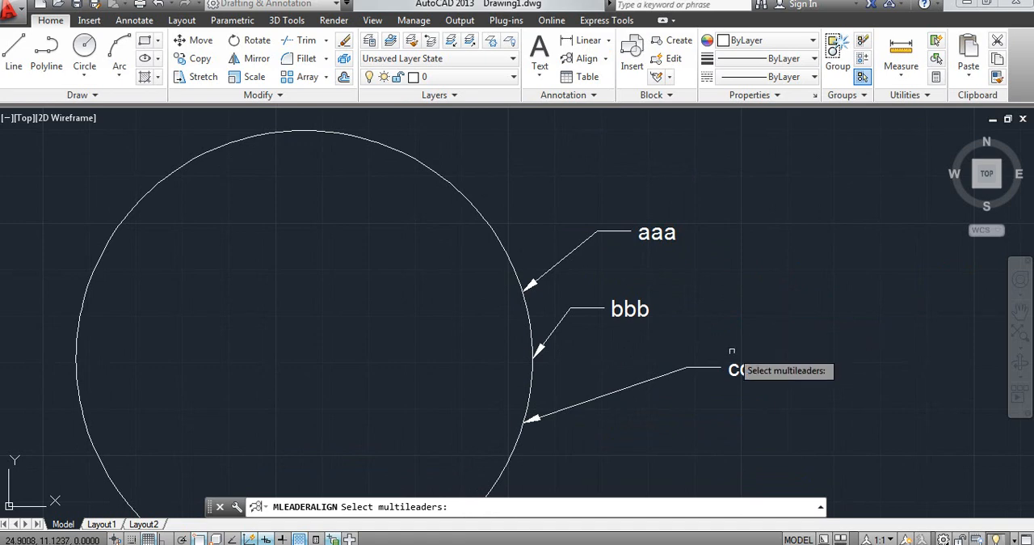
pyautogui.click(747, 370)
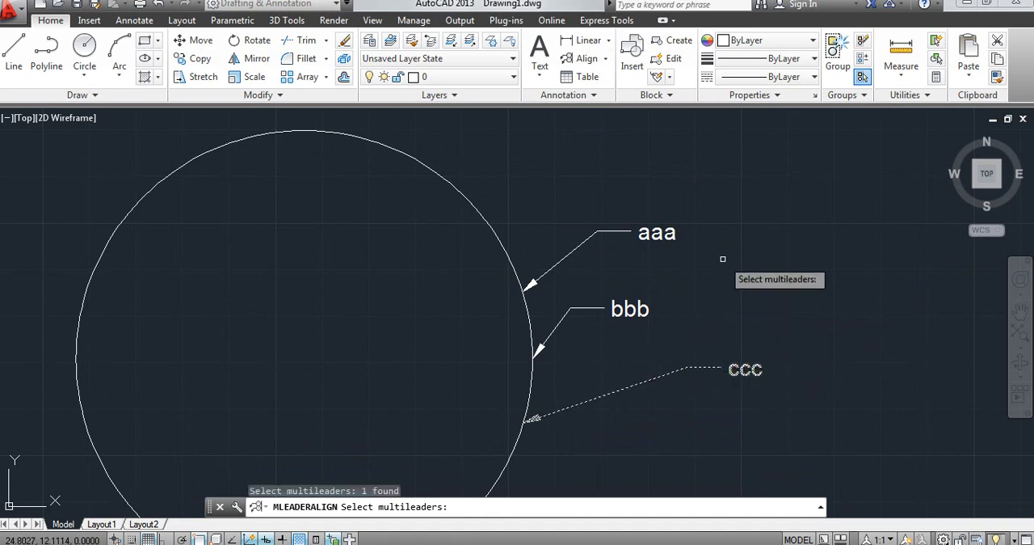
pyautogui.press('Return')
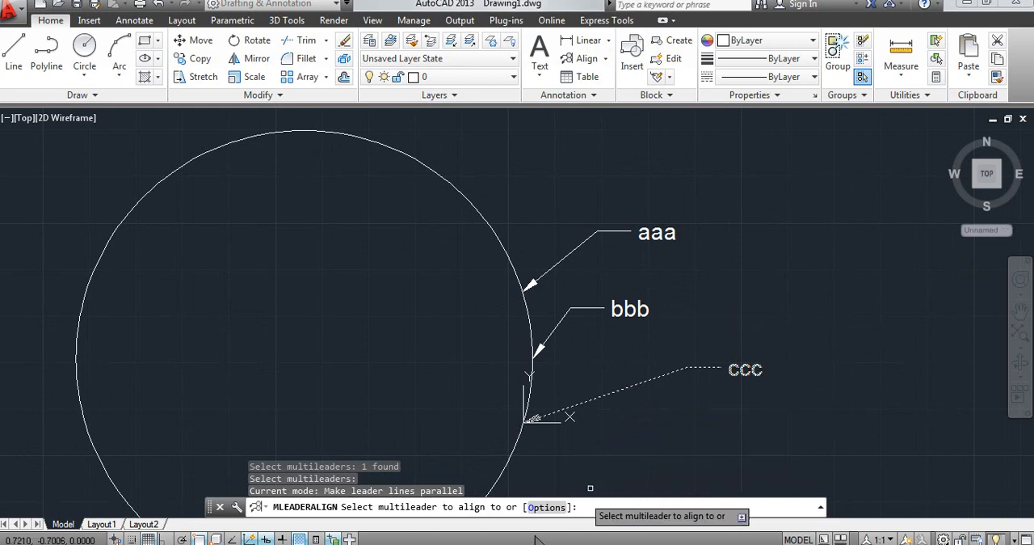
pyautogui.click(556, 508)
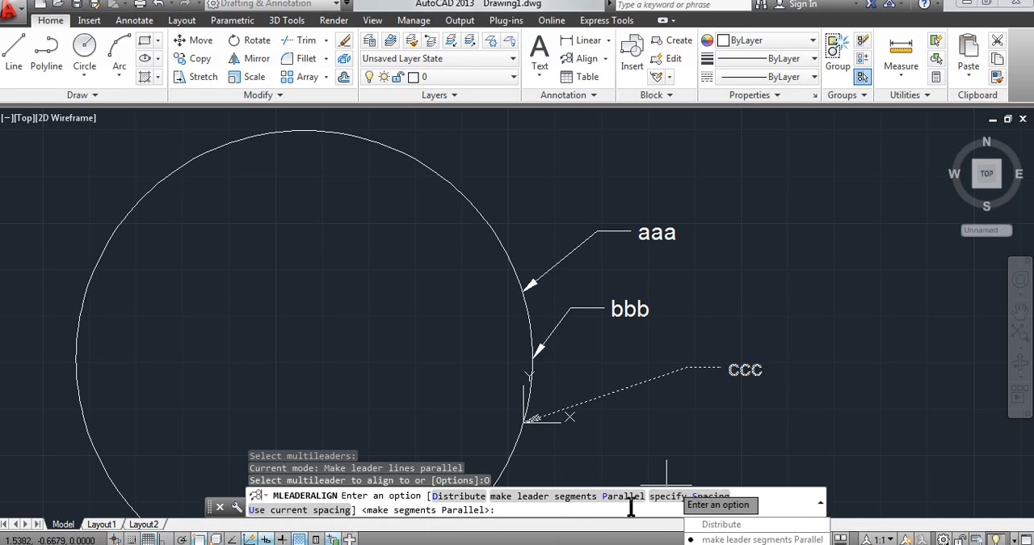
pyautogui.click(675, 497)
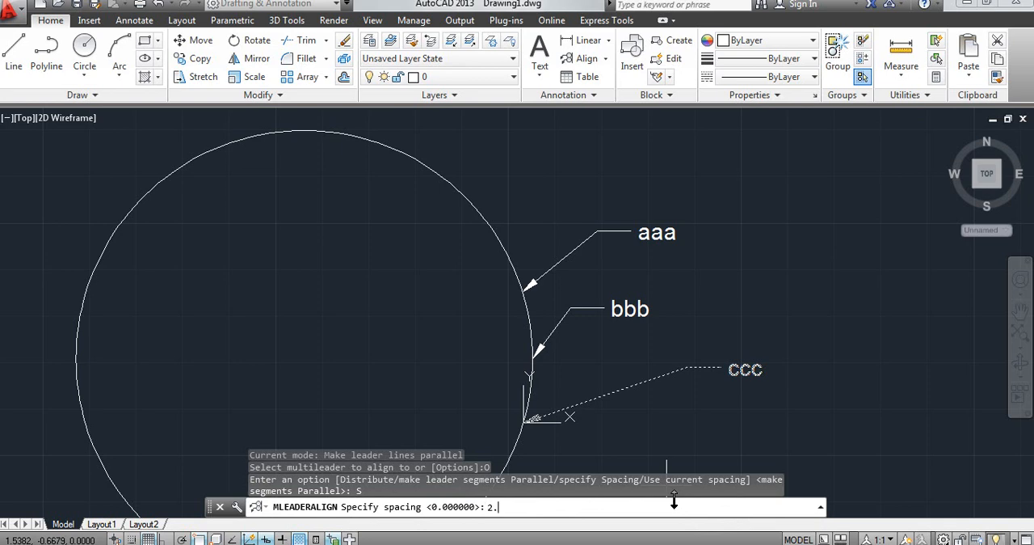
pyautogui.press('Return')
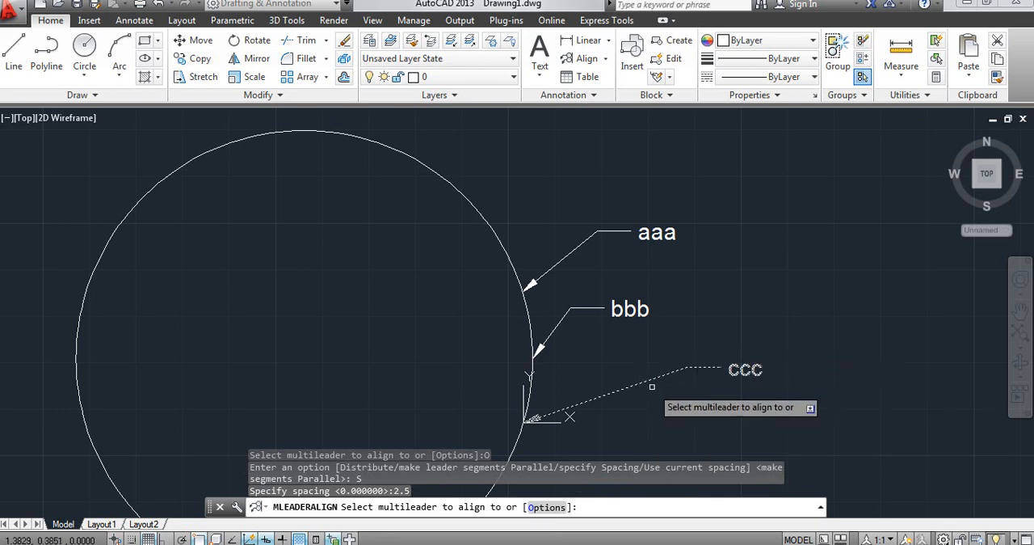
# Step: Try aligning ccc to the bbb multileader, previewing its position in several directions, and cancel the alignment
pyautogui.click(622, 309)
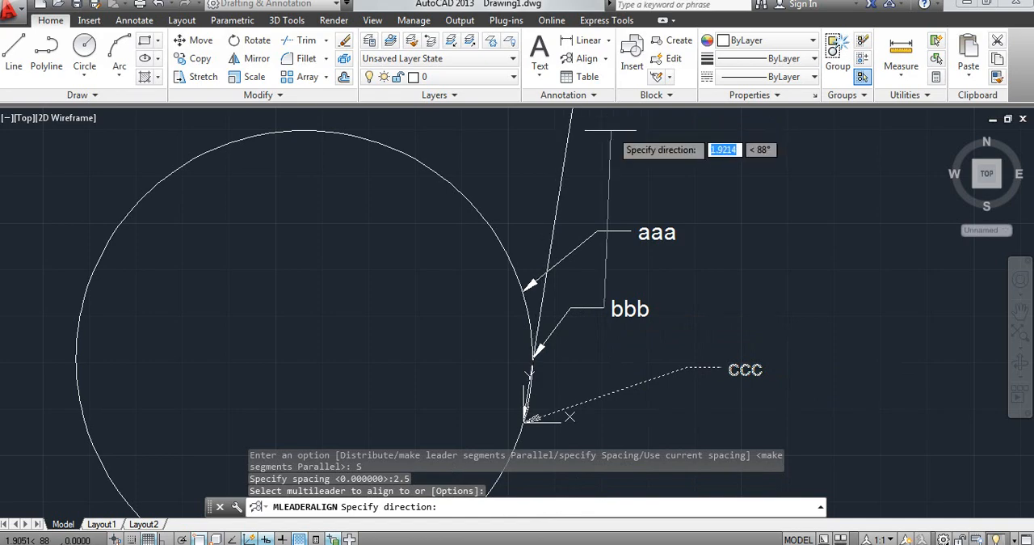
pyautogui.scroll(4, 610, 310)
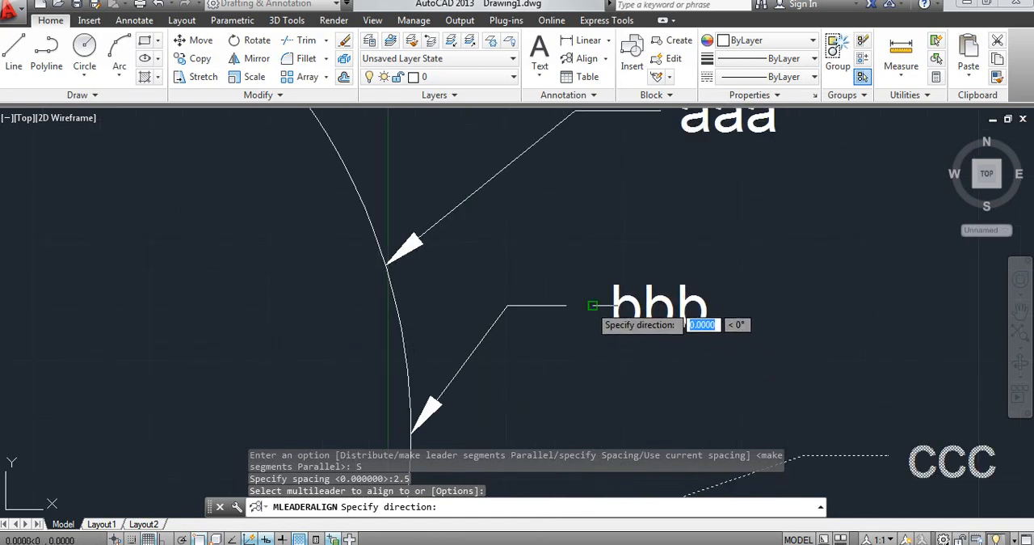
pyautogui.scroll(-2, 593, 306)
pyautogui.scroll(-5, 592, 306)
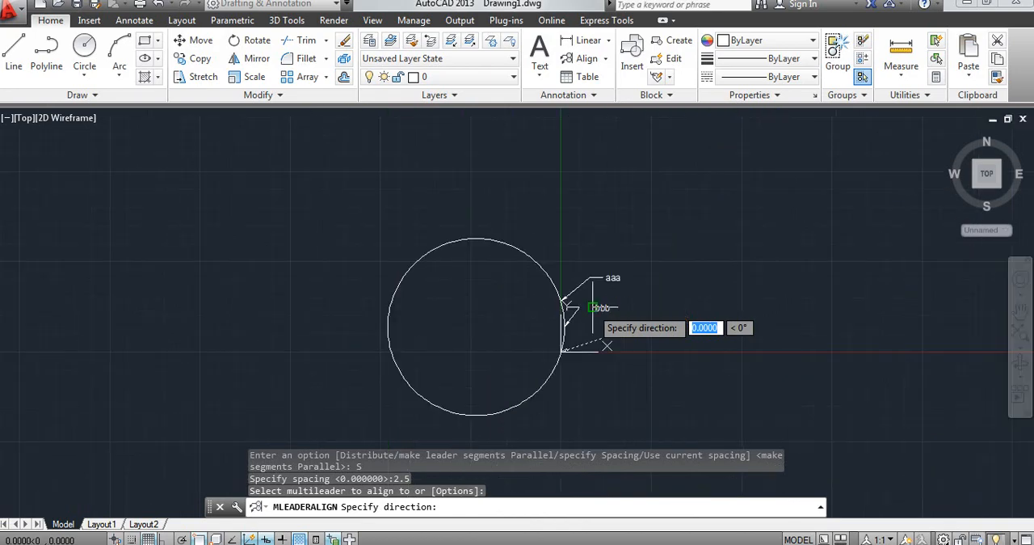
pyautogui.scroll(4, 592, 303)
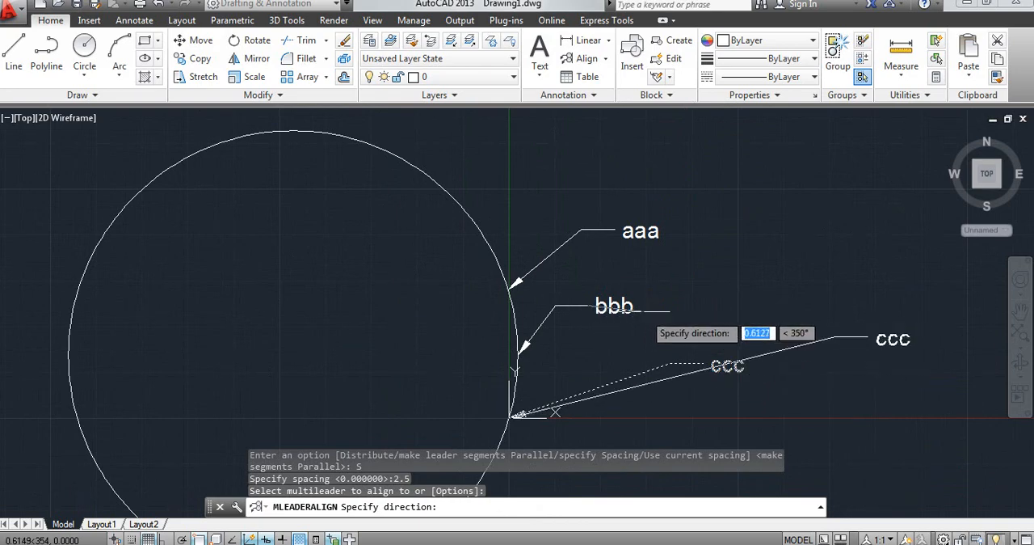
pyautogui.scroll(-4, 560, 269)
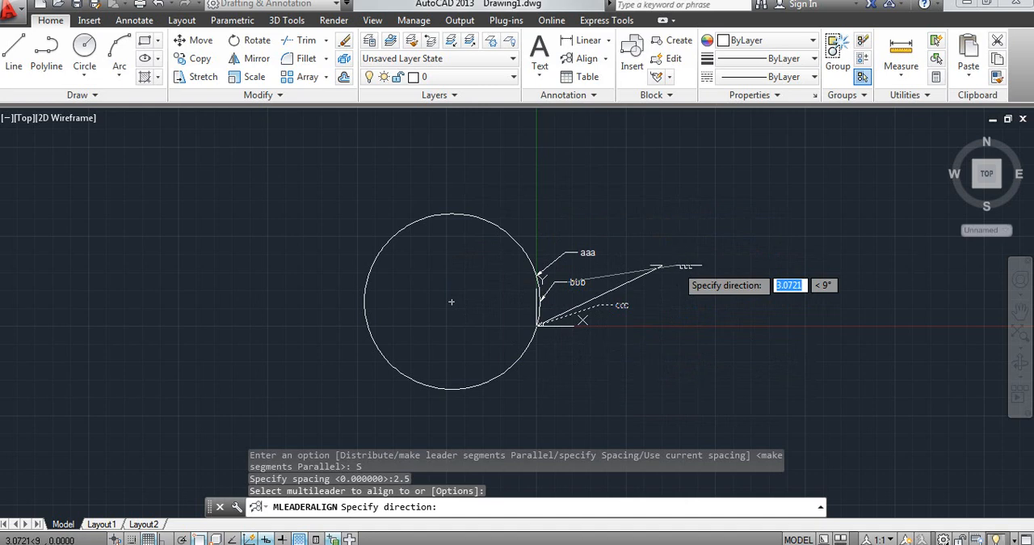
pyautogui.press('Escape')
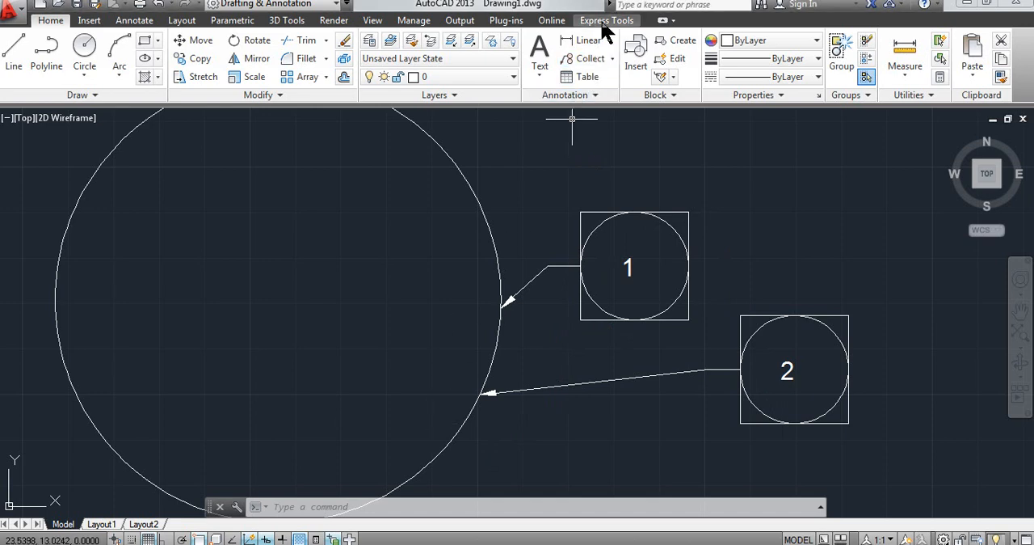
# Step: Try collecting the block multileaders in the order 2, 1 into a horizontal group placed between them, and undo the collection
pyautogui.click(592, 59)
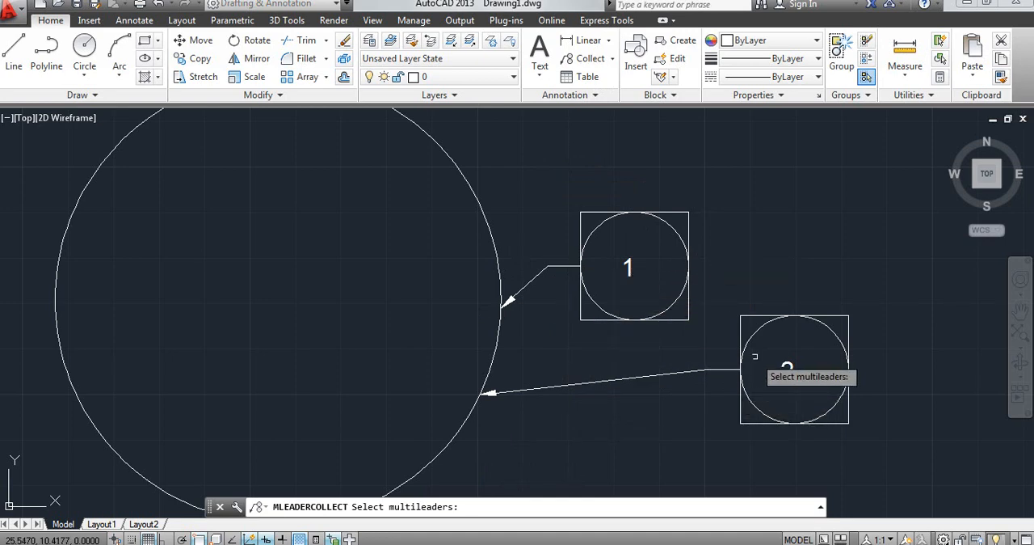
pyautogui.click(787, 366)
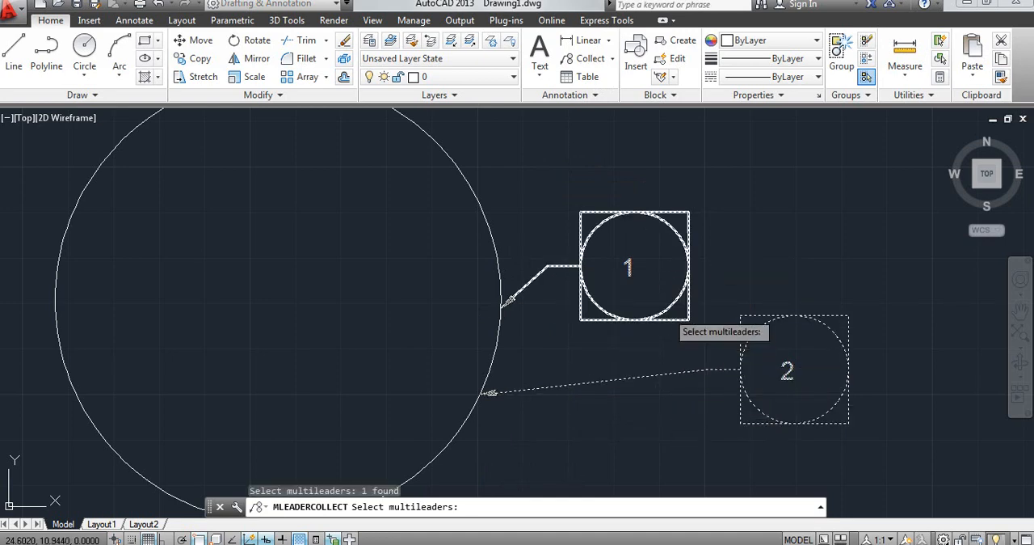
pyautogui.click(687, 285)
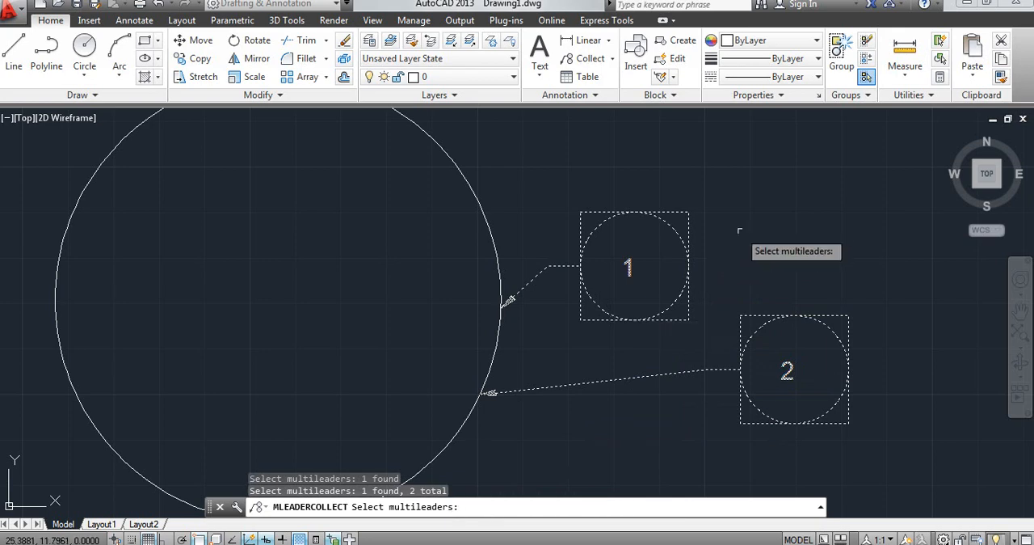
pyautogui.press('Return')
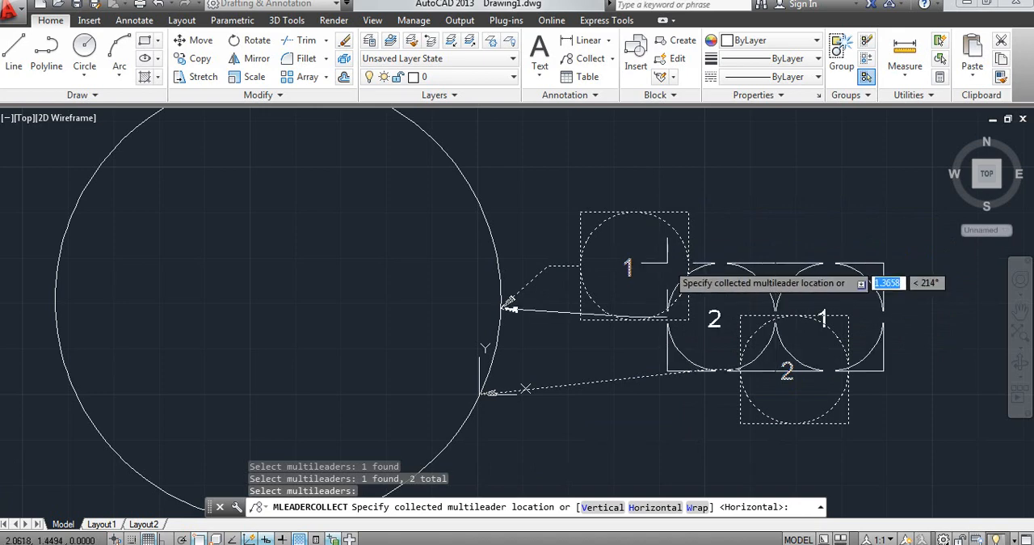
pyautogui.click(667, 263)
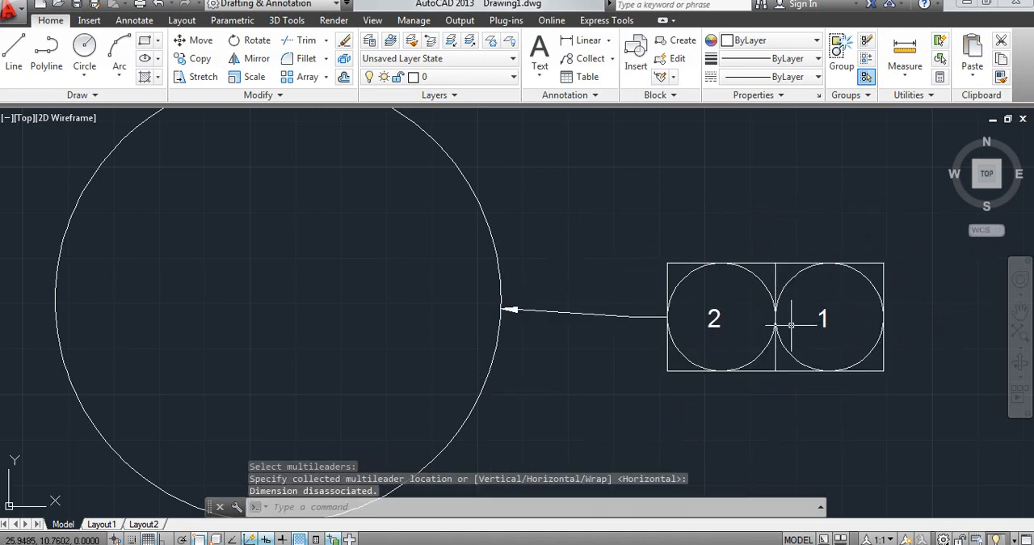
pyautogui.hotkey('ctrl', 'z')
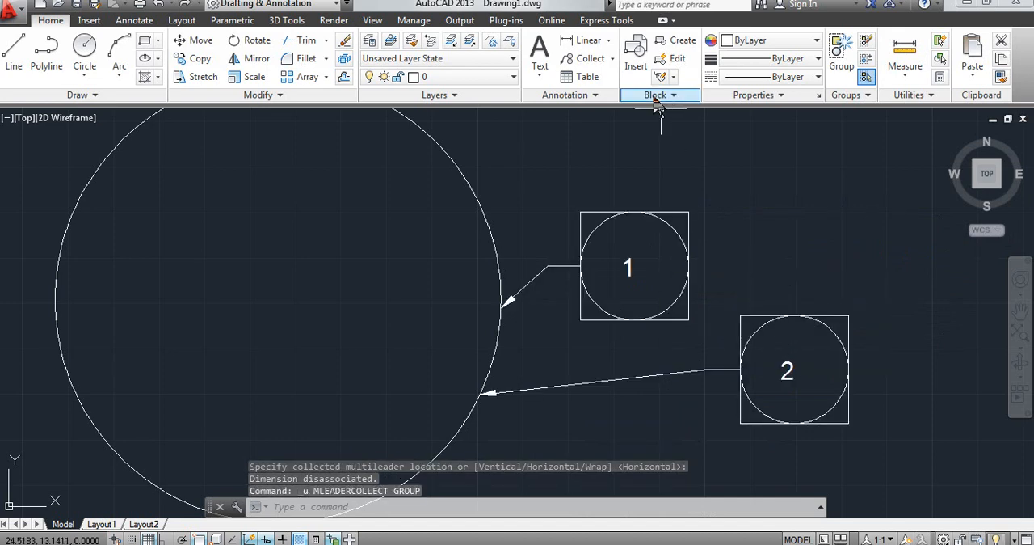
# Step: Collect the block multileaders in the order 1, 2 into a horizontal group placed at the upper-right corner of balloon 1's square
pyautogui.click(601, 61)
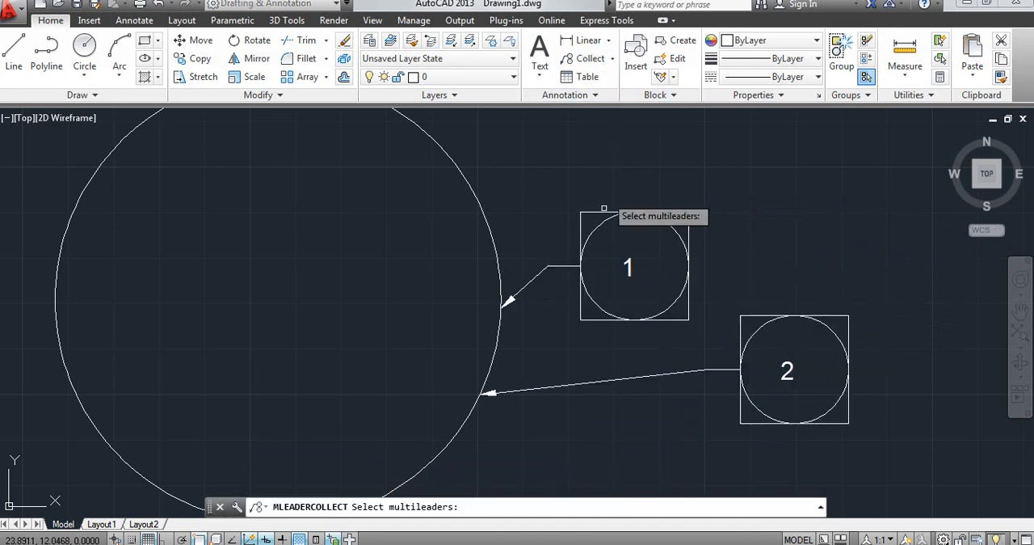
pyautogui.click(615, 319)
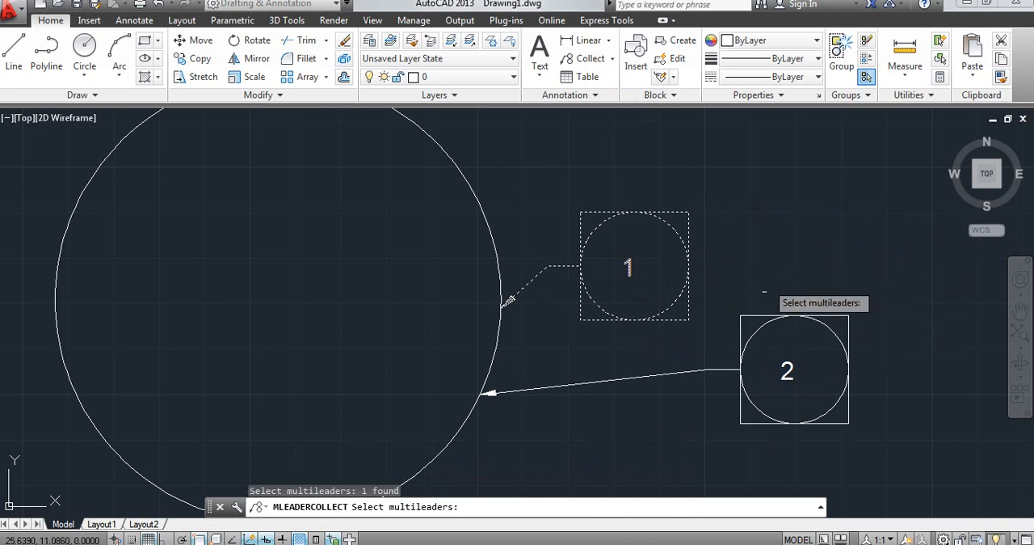
pyautogui.click(758, 337)
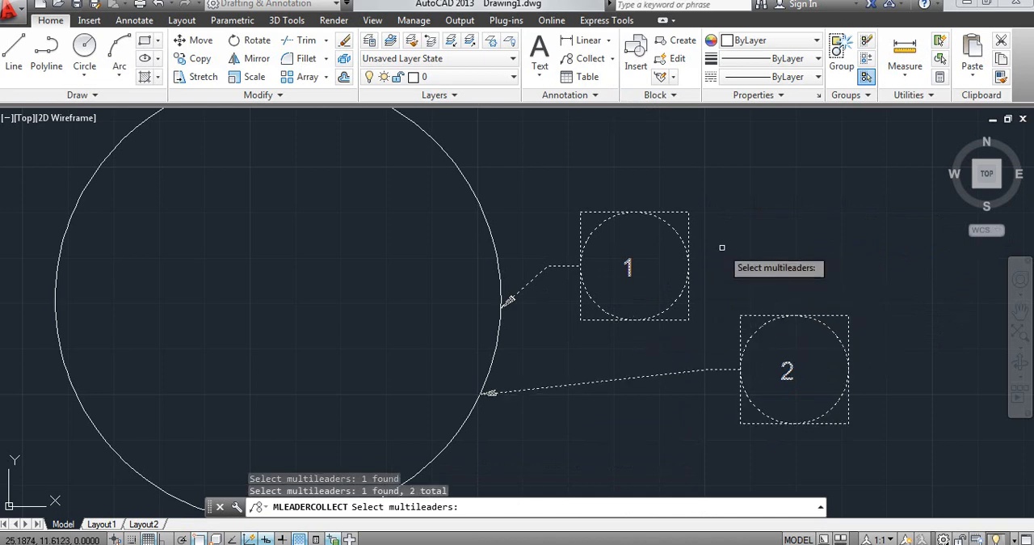
pyautogui.press('Return')
pyautogui.click(690, 213)
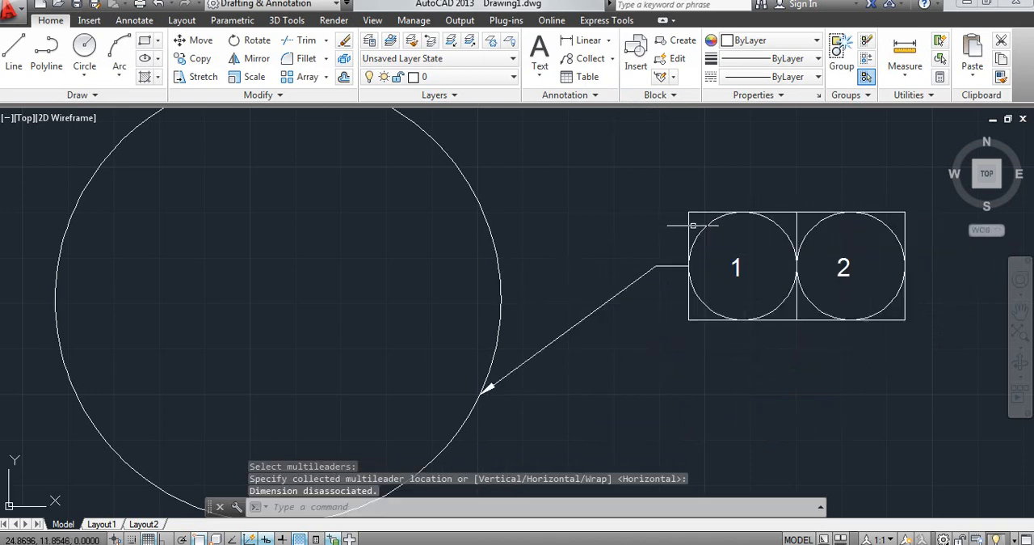